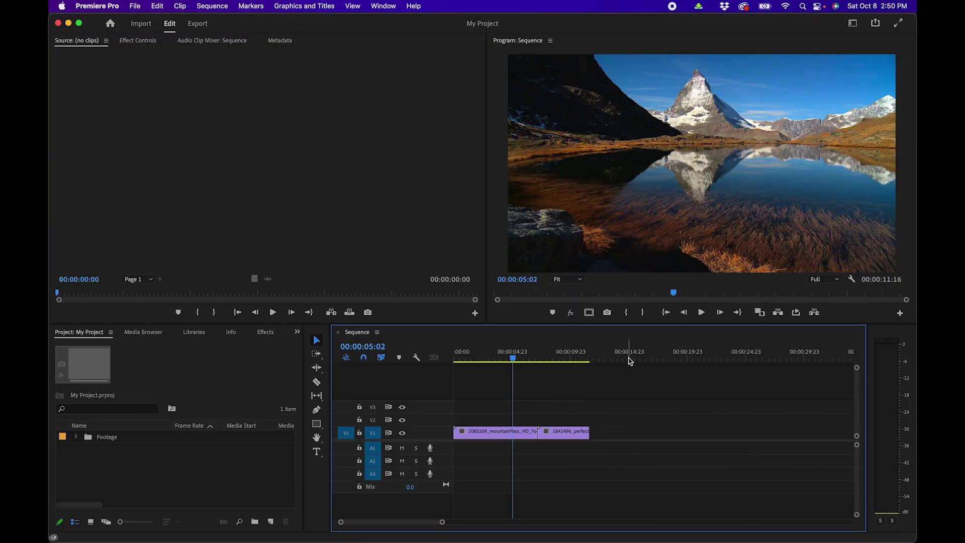
Open the Premiere Composer extension and show the Starter Pack Text Boxes presets.
{"action": "left_click", "coordinate": [384, 6]}
{"action": "mouse_move", "coordinate": [388, 52]}
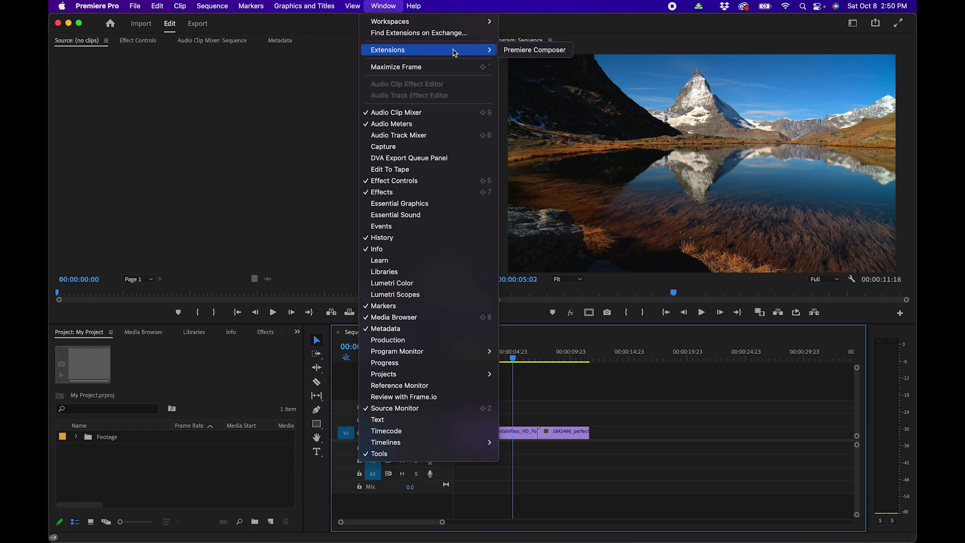
{"action": "left_click", "coordinate": [534, 50]}
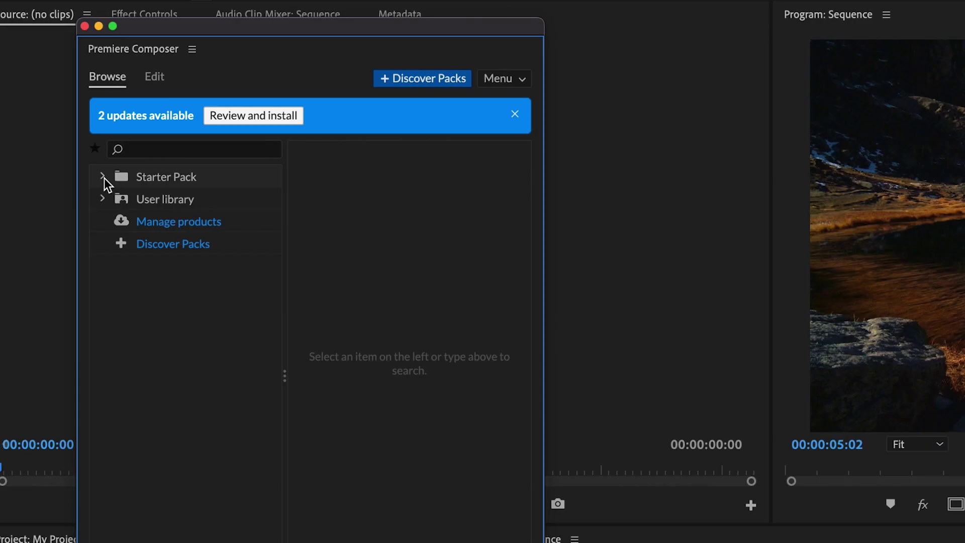
{"action": "left_click", "coordinate": [102, 177]}
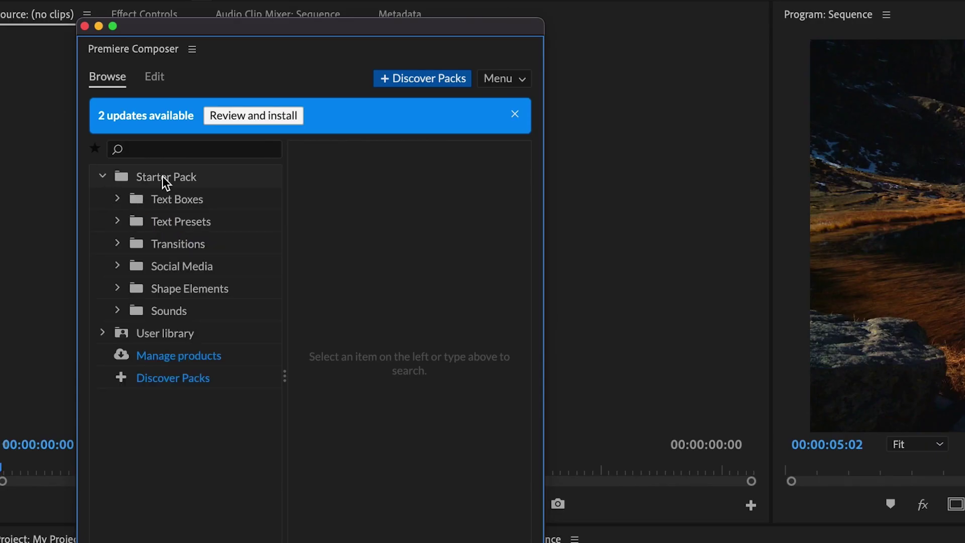
{"action": "left_click", "coordinate": [171, 200]}
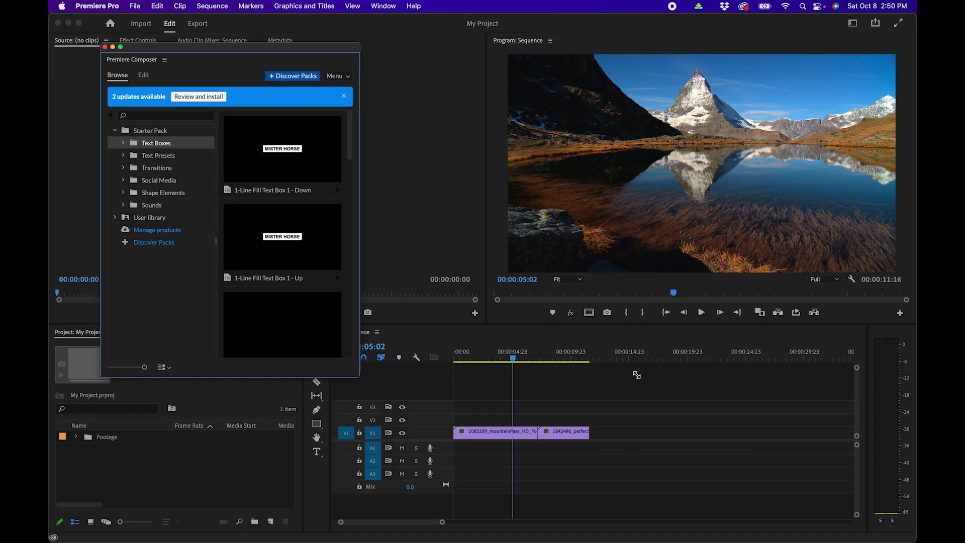
Enlarge the Composer panel and drag 1-Line Fill Text Box 3 - Left onto the timeline.
{"action": "left_click_drag", "start_coordinate": [541, 542], "coordinate": [964, 542]}
{"action": "left_click_drag", "start_coordinate": [712, 405], "coordinate": [747, 452]}
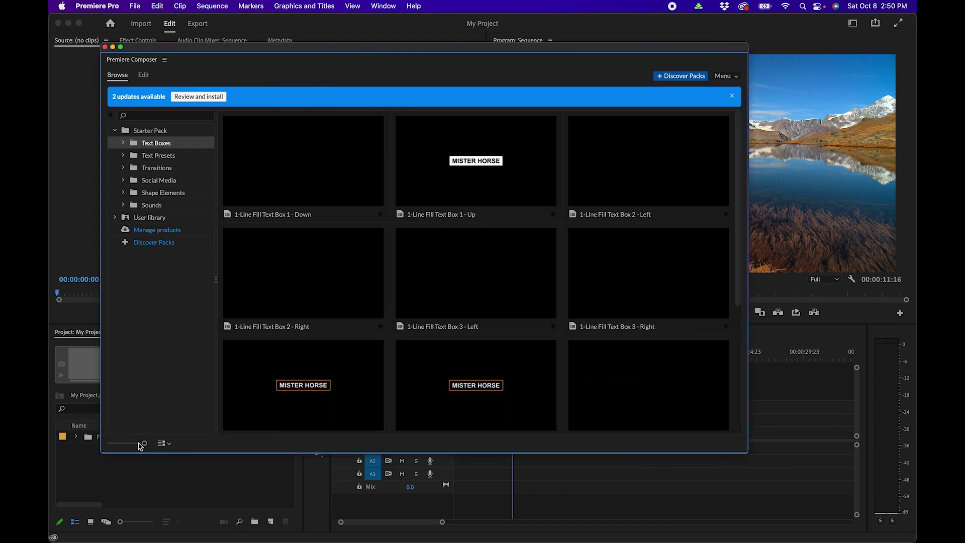
{"action": "left_click_drag", "start_coordinate": [133, 448], "coordinate": [169, 442]}
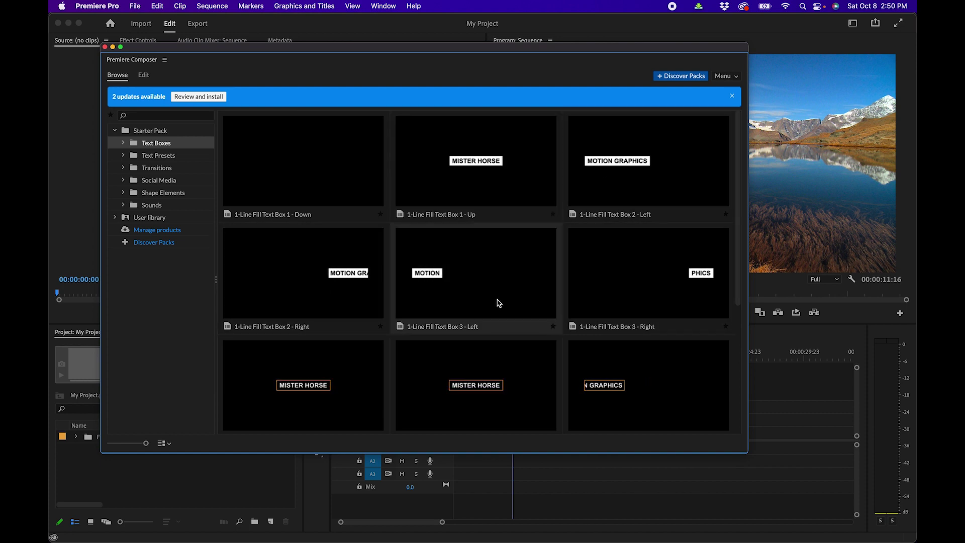
{"action": "scroll", "coordinate": [499, 303], "scroll_direction": "down", "scroll_amount": 10}
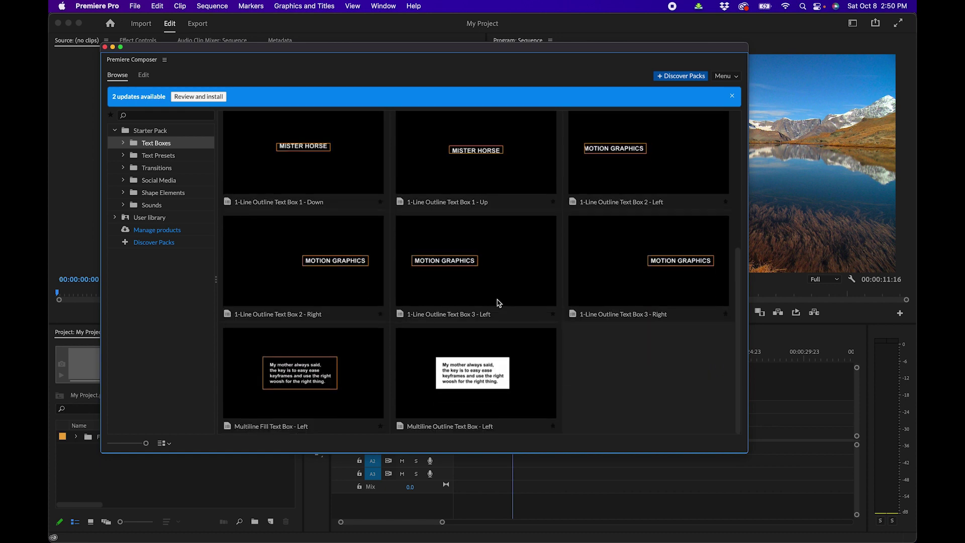
{"action": "scroll", "coordinate": [499, 303], "scroll_direction": "up", "scroll_amount": 8}
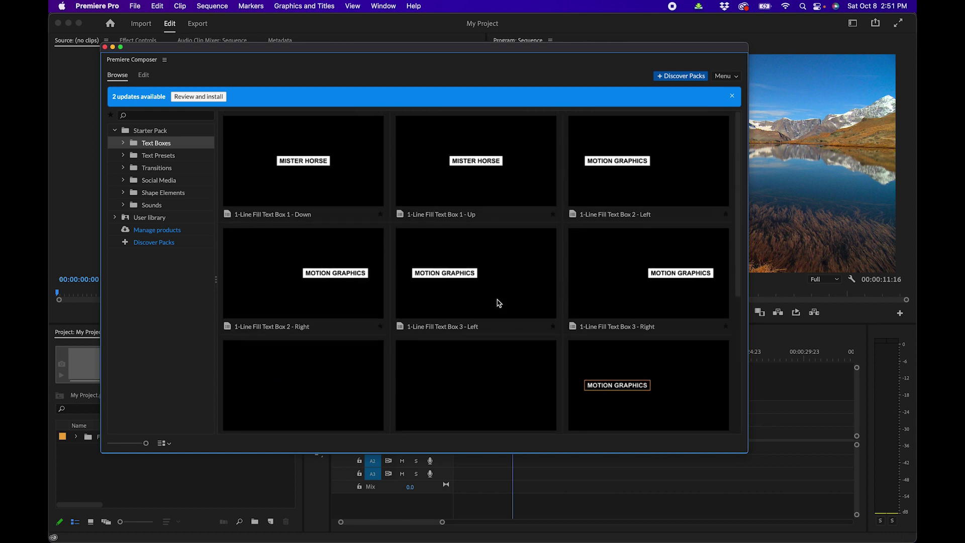
{"action": "left_click_drag", "start_coordinate": [499, 303], "coordinate": [782, 440]}
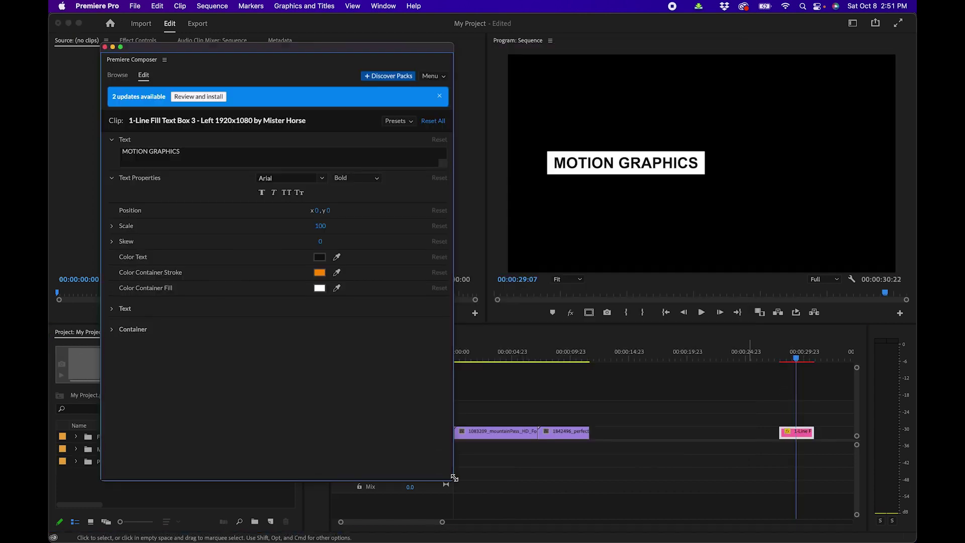
Change the text box wording to MY TEXT and its font to Avenir Next.
{"action": "left_click_drag", "start_coordinate": [454, 431], "coordinate": [486, 485]}
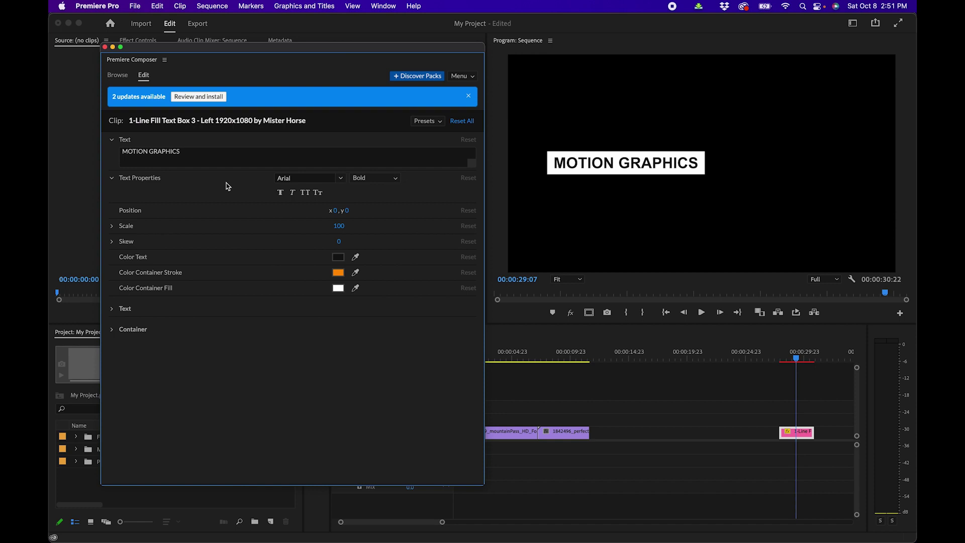
{"action": "left_click", "coordinate": [146, 154]}
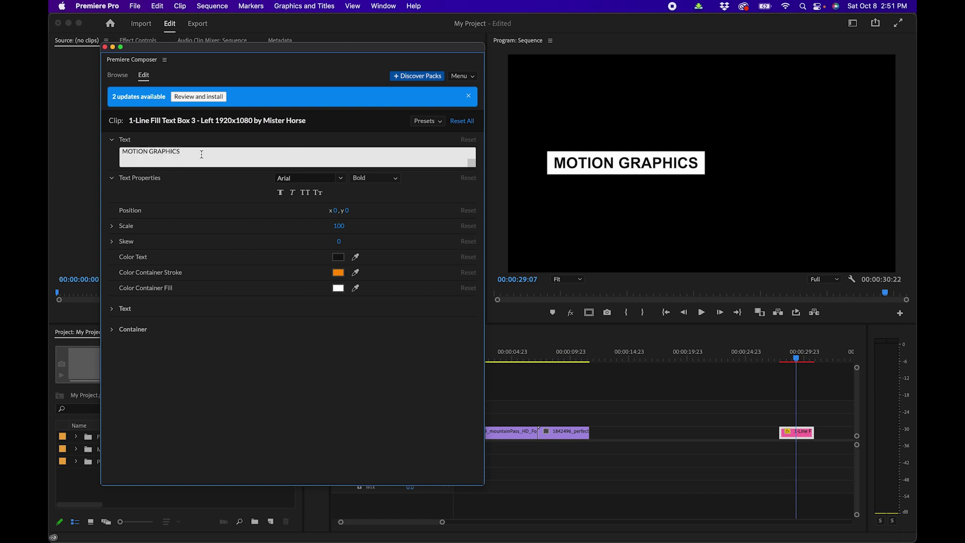
{"action": "key", "text": "super+a"}
{"action": "type", "text": "MY TE"}
{"action": "left_click", "coordinate": [309, 178]}
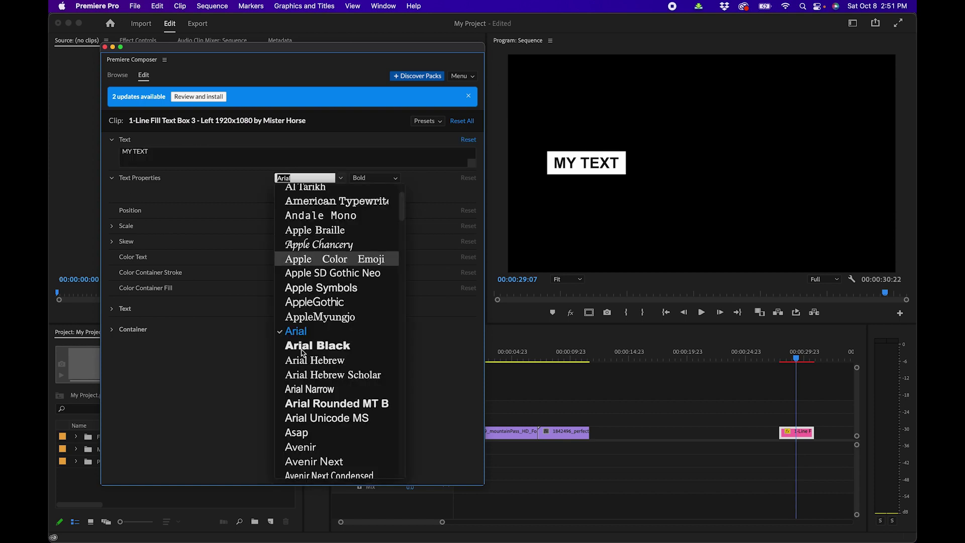
{"action": "left_click", "coordinate": [301, 465]}
Move the text clip to V2 above the selfie clip, placed lower-left at scale 115.
{"action": "mouse_move", "coordinate": [157, 216]}
{"action": "left_mouse_down"}
{"action": "mouse_move", "coordinate": [171, 221]}
{"action": "mouse_move", "coordinate": [163, 230]}
{"action": "left_mouse_up"}
{"action": "left_click_drag", "start_coordinate": [793, 431], "coordinate": [552, 423]}
{"action": "left_click", "coordinate": [553, 352]}
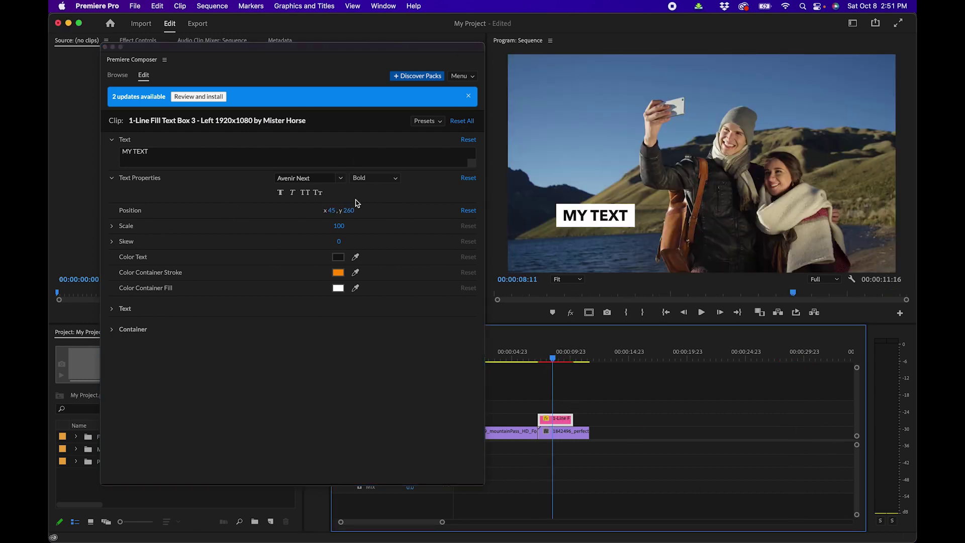
{"action": "left_click", "coordinate": [349, 227]}
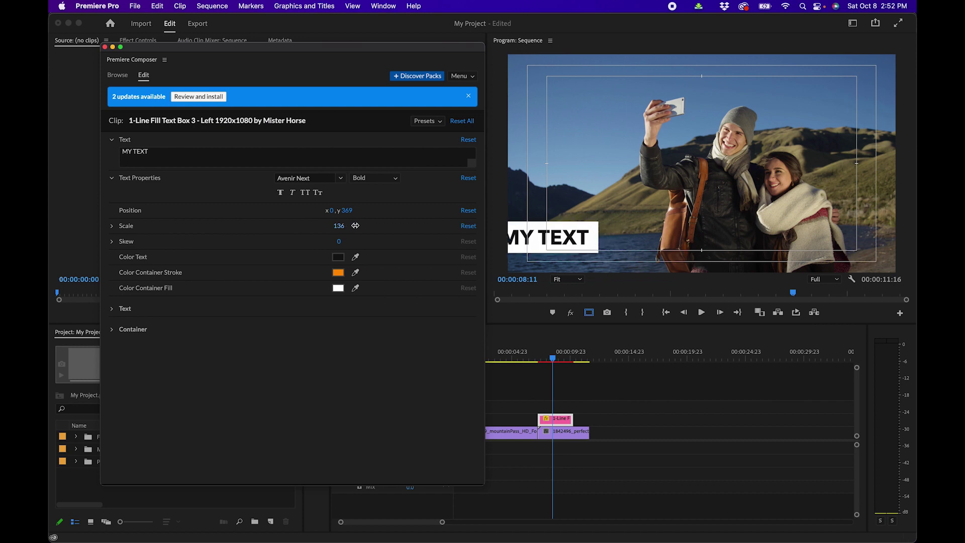
{"action": "left_click_drag", "start_coordinate": [347, 226], "coordinate": [360, 214]}
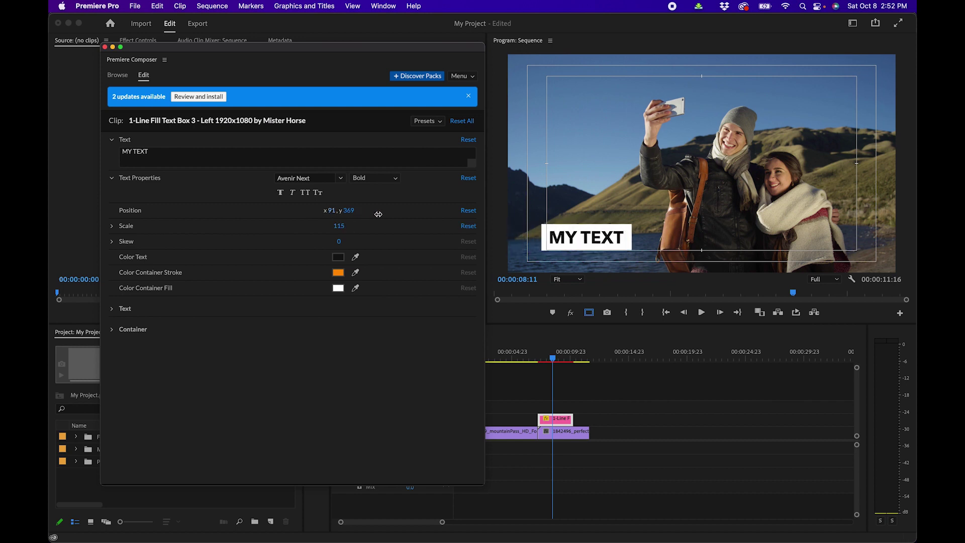
Set the text colour to cyan and the container fill to blue.
{"action": "left_click", "coordinate": [337, 257]}
{"action": "left_click", "coordinate": [361, 274]}
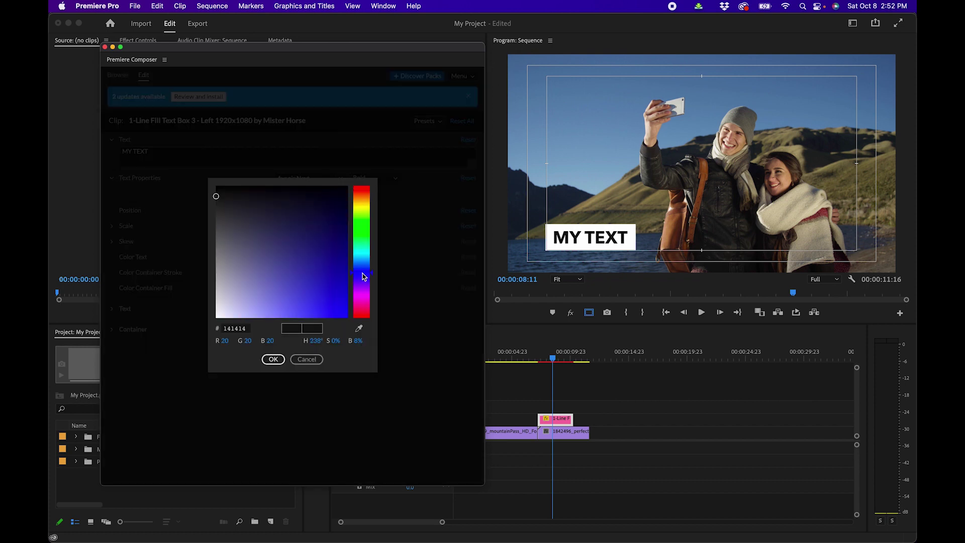
{"action": "left_click", "coordinate": [362, 251]}
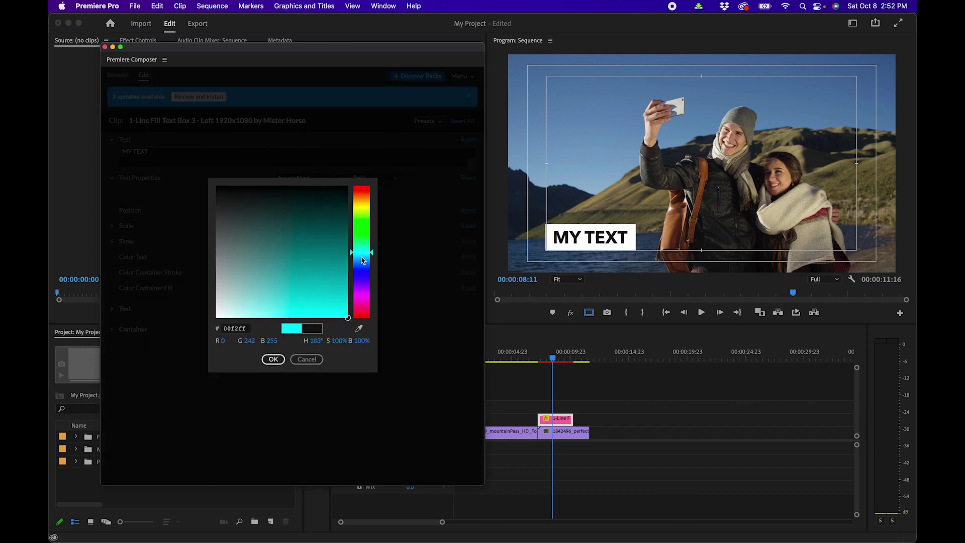
{"action": "left_click_drag", "start_coordinate": [362, 257], "coordinate": [363, 258]}
{"action": "left_click", "coordinate": [272, 360]}
{"action": "left_click", "coordinate": [338, 288]}
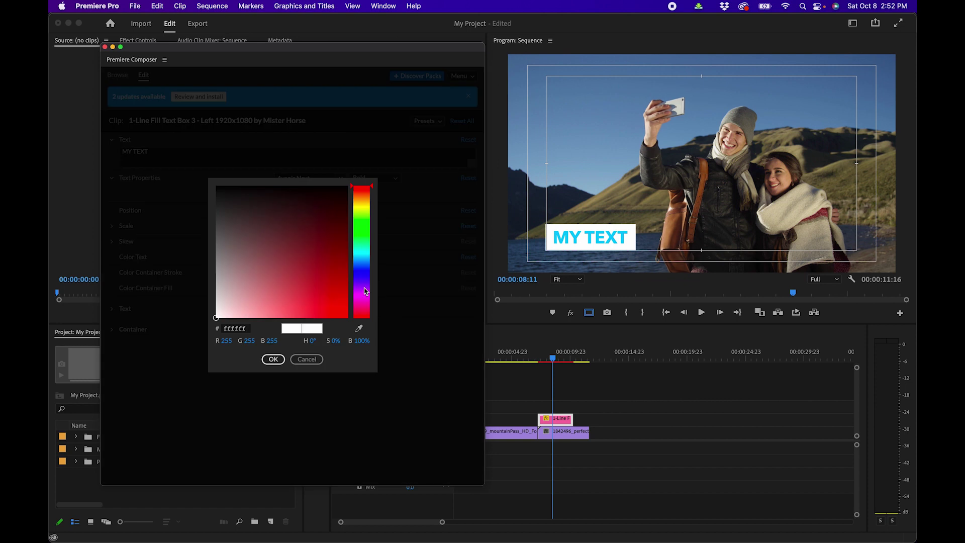
{"action": "left_click", "coordinate": [273, 359]}
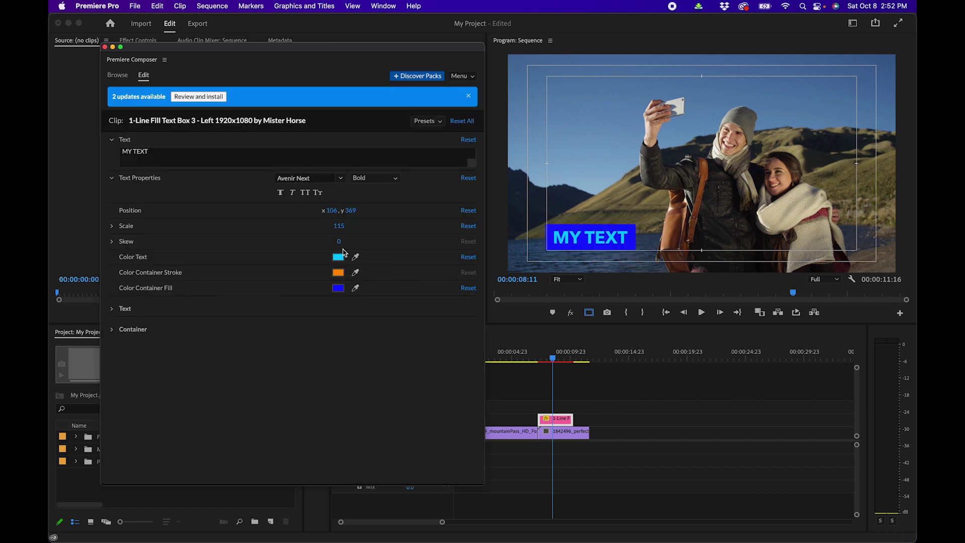
{"action": "left_click", "coordinate": [171, 156]}
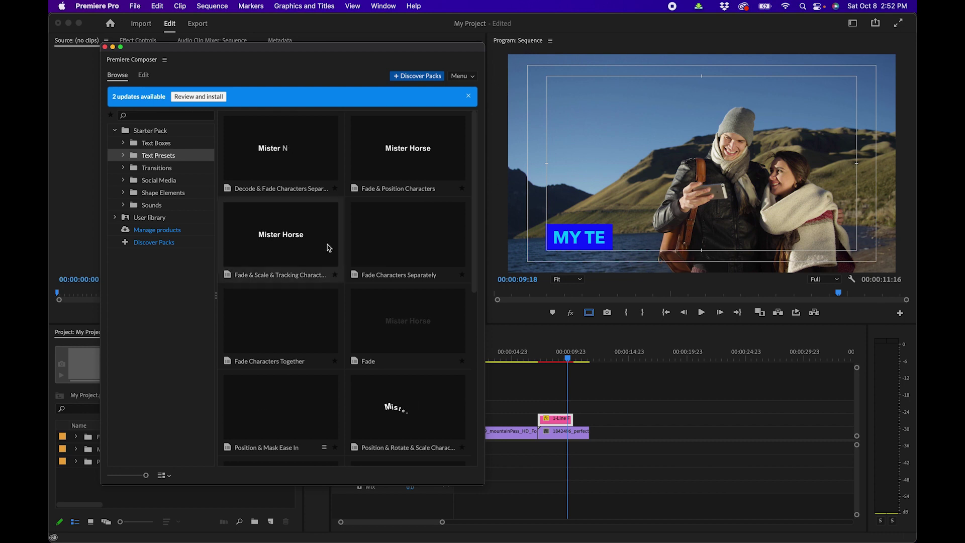
Place the Position Overshoot title over the mountain clip and play it back to preview.
{"action": "scroll", "coordinate": [379, 264], "scroll_direction": "down", "scroll_amount": 6}
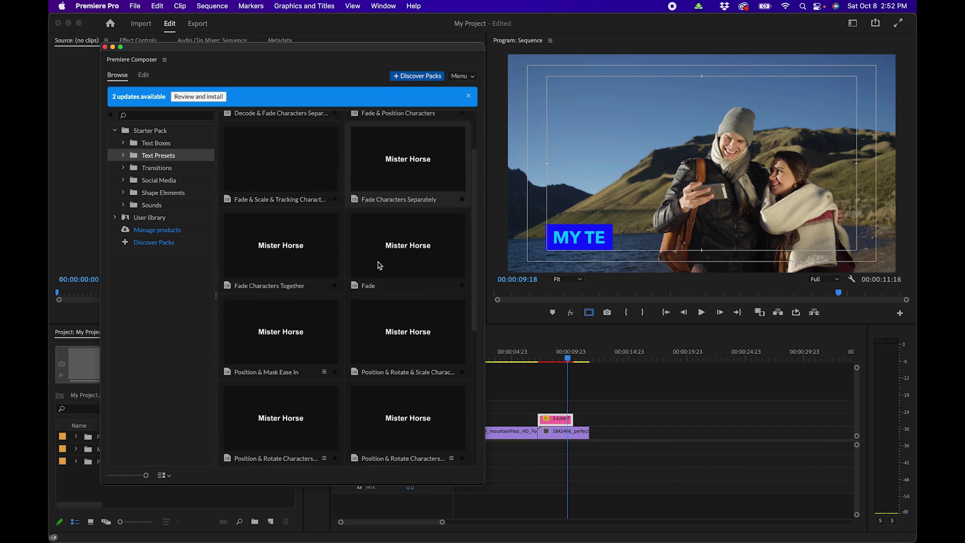
{"action": "scroll", "coordinate": [380, 265], "scroll_direction": "down", "scroll_amount": 5}
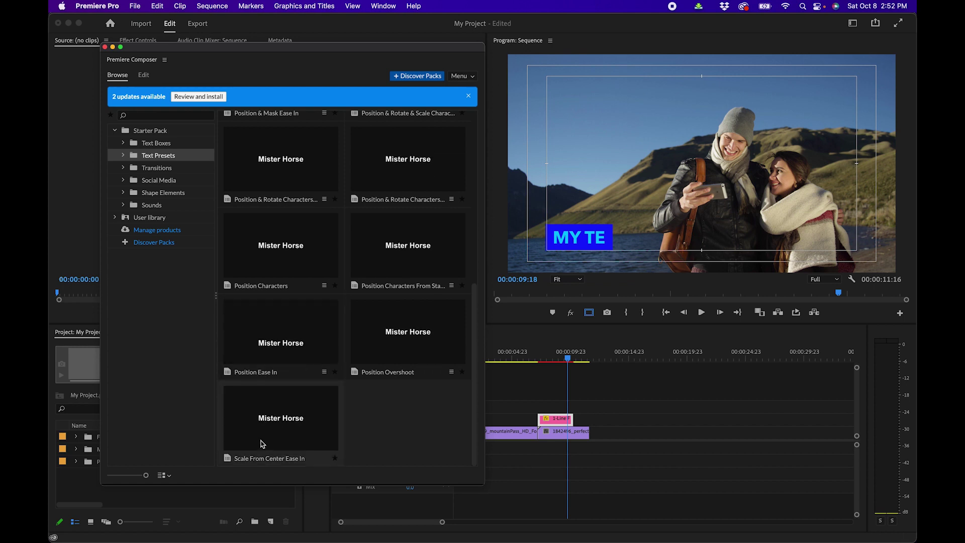
{"action": "left_click_drag", "start_coordinate": [394, 344], "coordinate": [504, 419]}
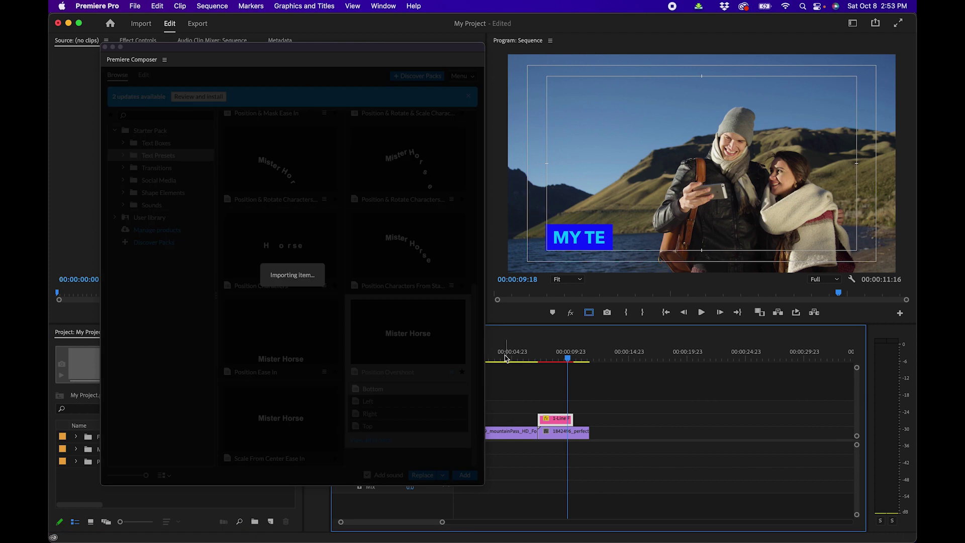
{"action": "key", "text": "space"}
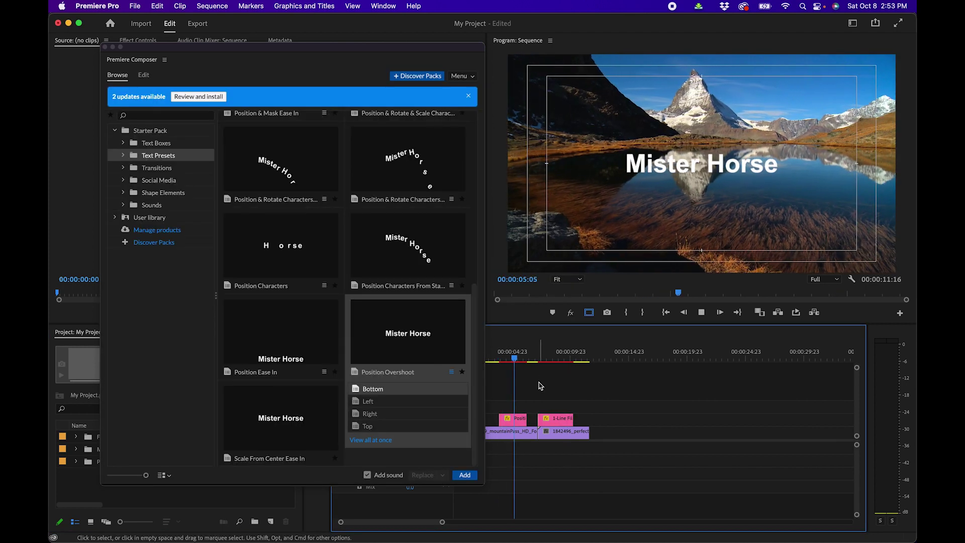
{"action": "left_click", "coordinate": [148, 174]}
{"action": "left_click", "coordinate": [149, 172]}
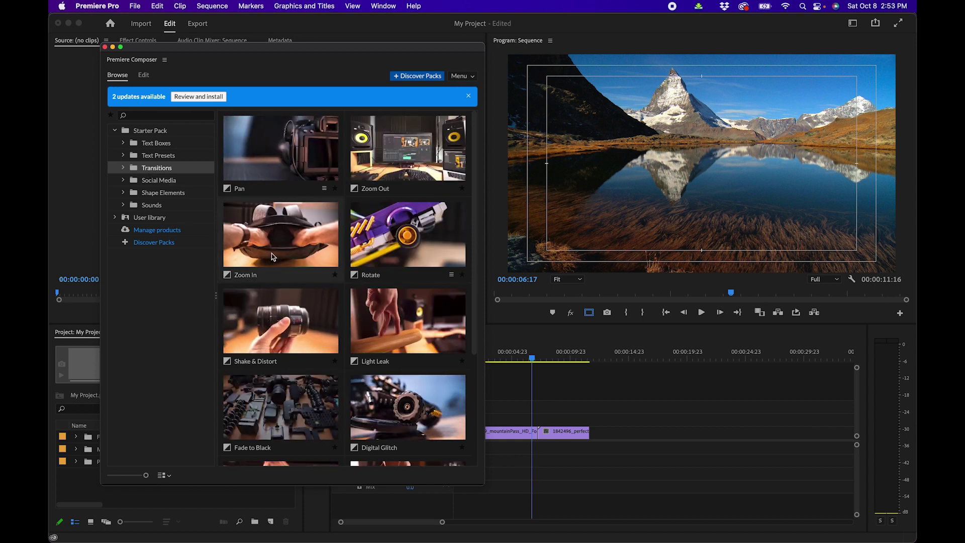
Drop the Zoom In transition on the mountain-to-selfie cut and replay it to check.
{"action": "left_click", "coordinate": [280, 257]}
{"action": "left_click_drag", "start_coordinate": [280, 256], "coordinate": [541, 420]}
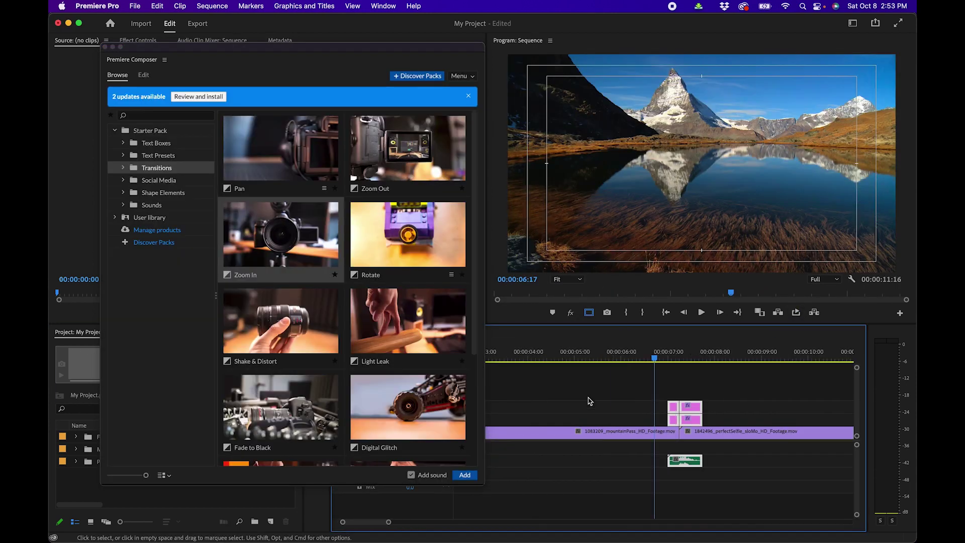
{"action": "left_click", "coordinate": [666, 358]}
{"action": "left_click", "coordinate": [707, 374]}
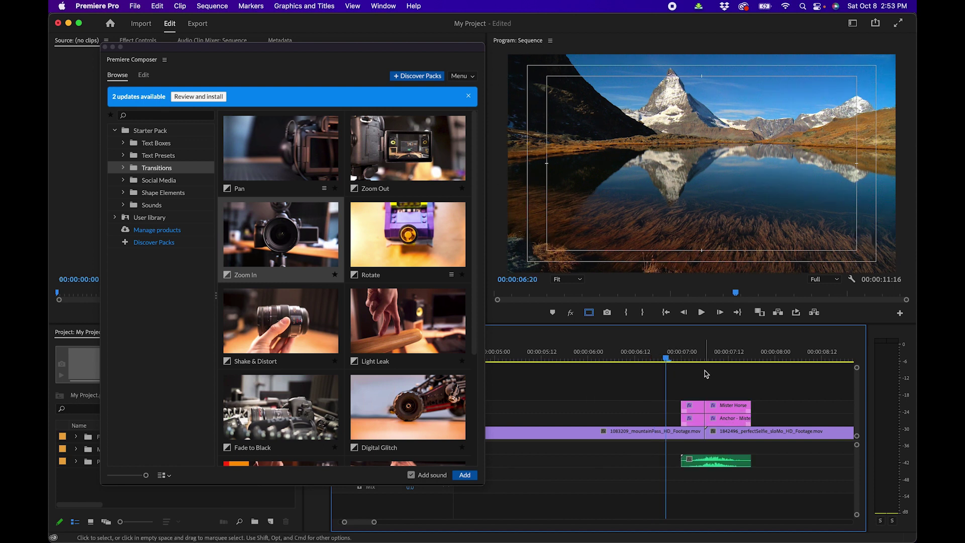
{"action": "key", "text": "space"}
{"action": "left_click", "coordinate": [690, 356]}
{"action": "key", "text": "space"}
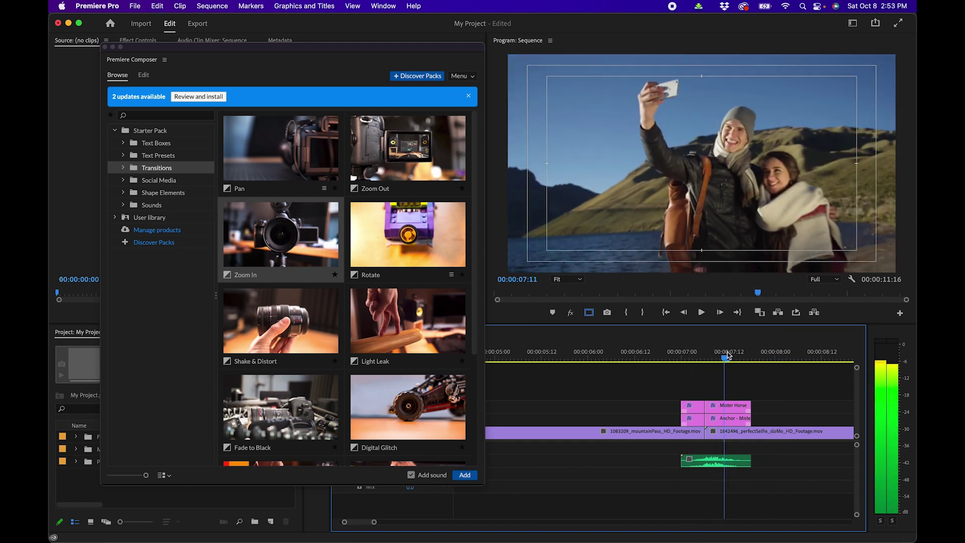
{"action": "left_click_drag", "start_coordinate": [689, 356], "coordinate": [778, 349]}
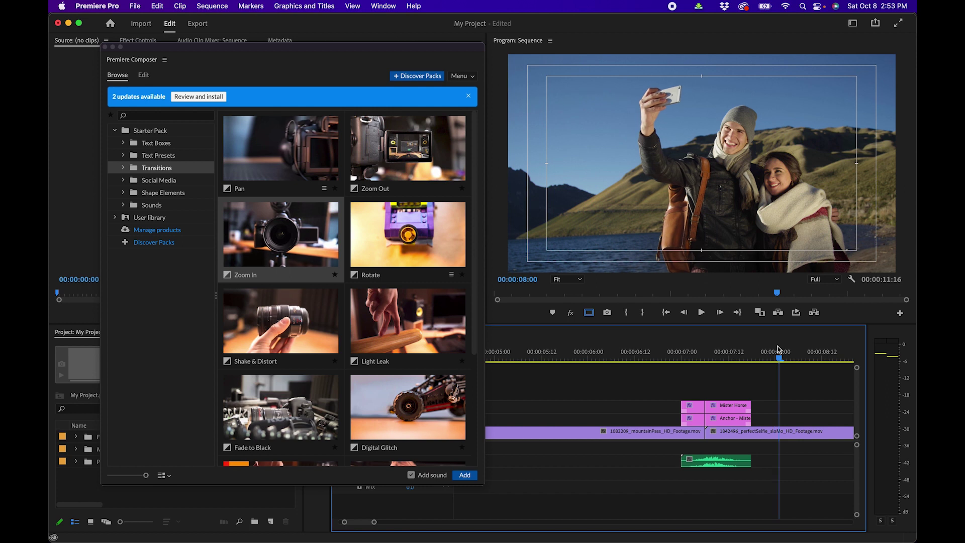
{"action": "left_click", "coordinate": [148, 181]}
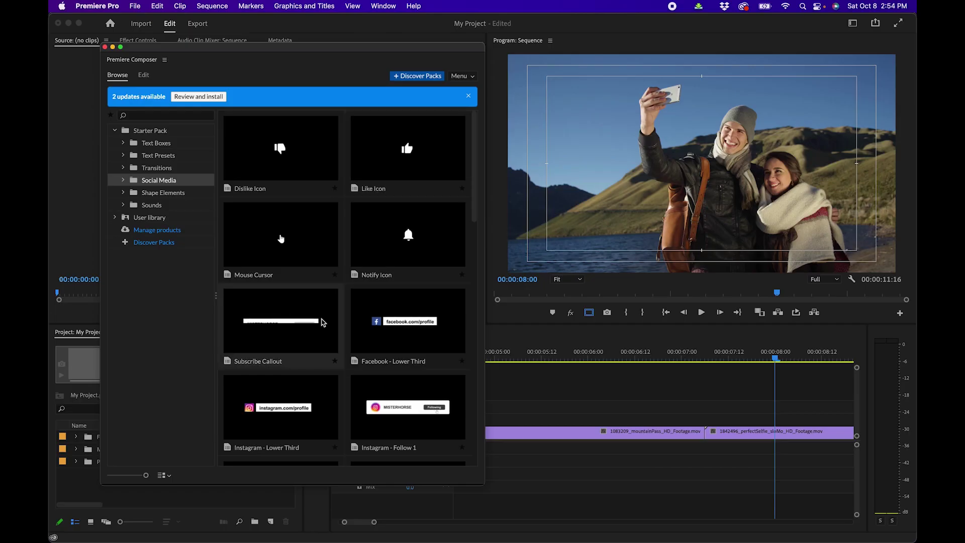
Place Instagram - Follow 1 over the selfie clip and delete its Text 2 account-name text.
{"action": "scroll", "coordinate": [322, 322], "scroll_direction": "down", "scroll_amount": 5}
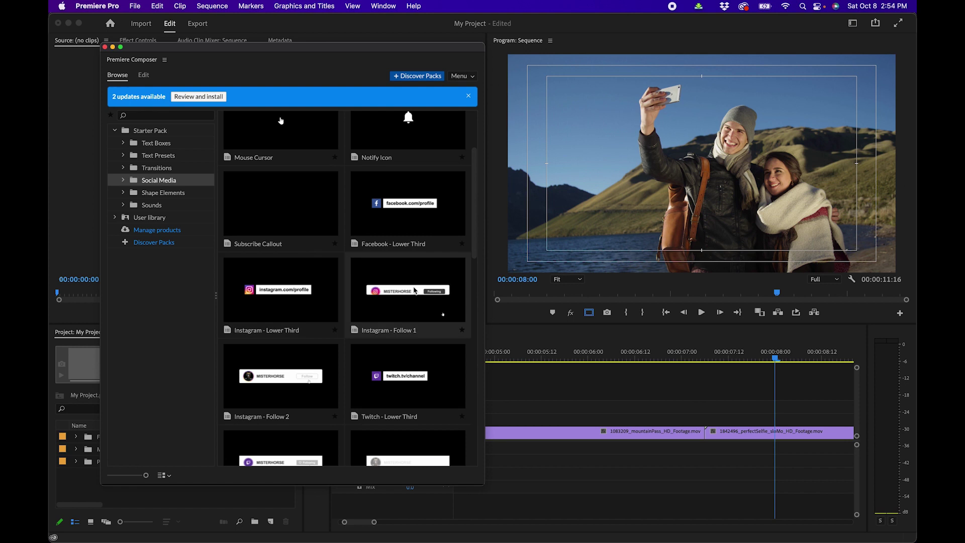
{"action": "left_click_drag", "start_coordinate": [421, 295], "coordinate": [711, 423]}
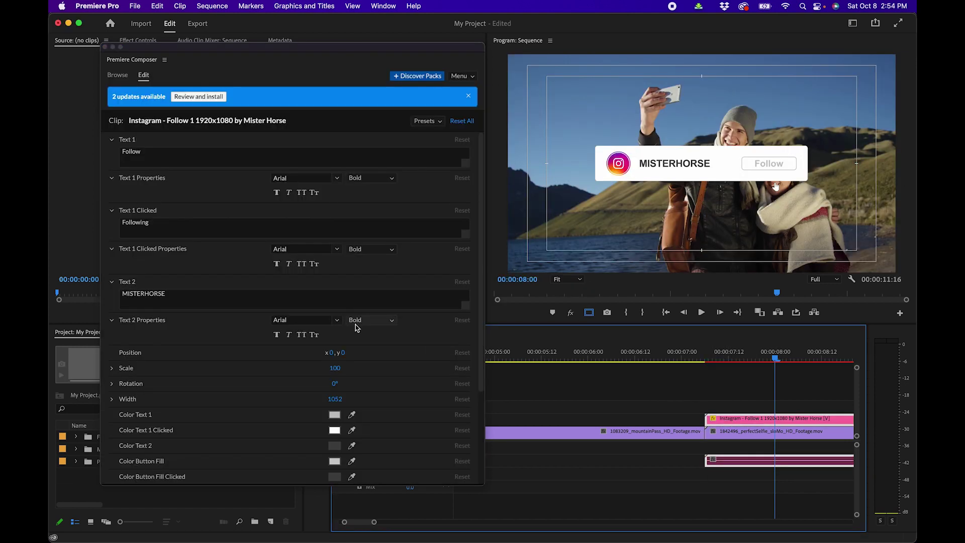
{"action": "triple_click", "coordinate": [201, 293]}
{"action": "key", "text": "BackSpace"}
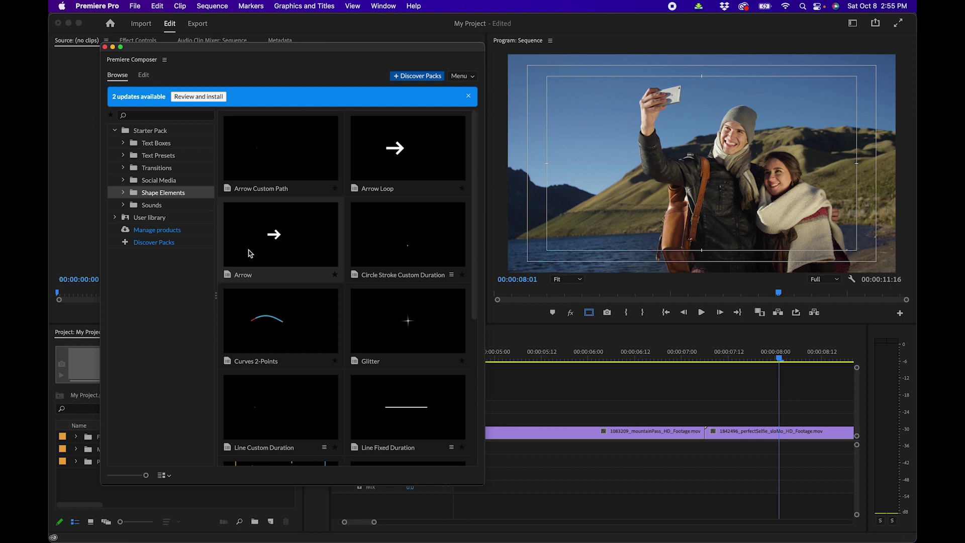
Put the Arrow shape on V2 at x -358, y -326, rotated -27°, and preview it.
{"action": "left_click_drag", "start_coordinate": [896, 395], "coordinate": [724, 421]}
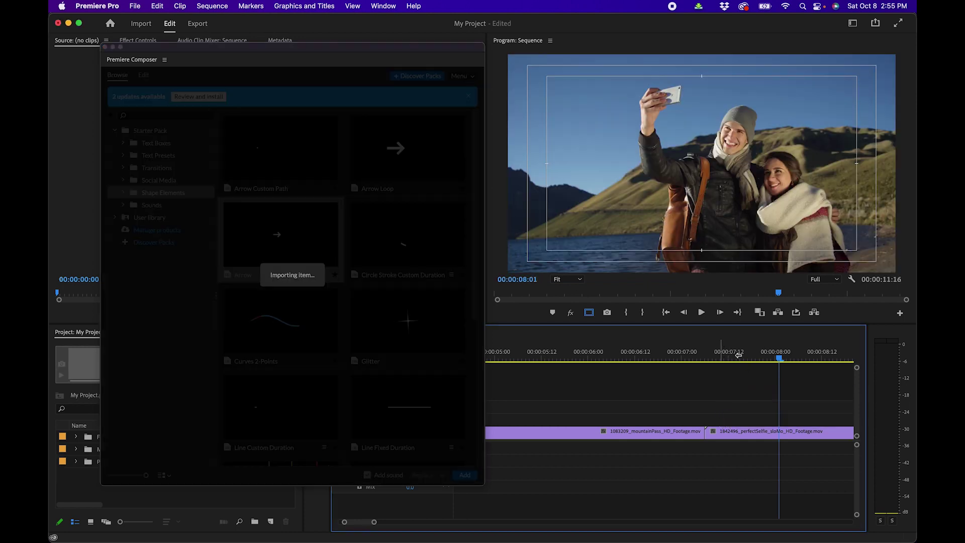
{"action": "left_click", "coordinate": [741, 358]}
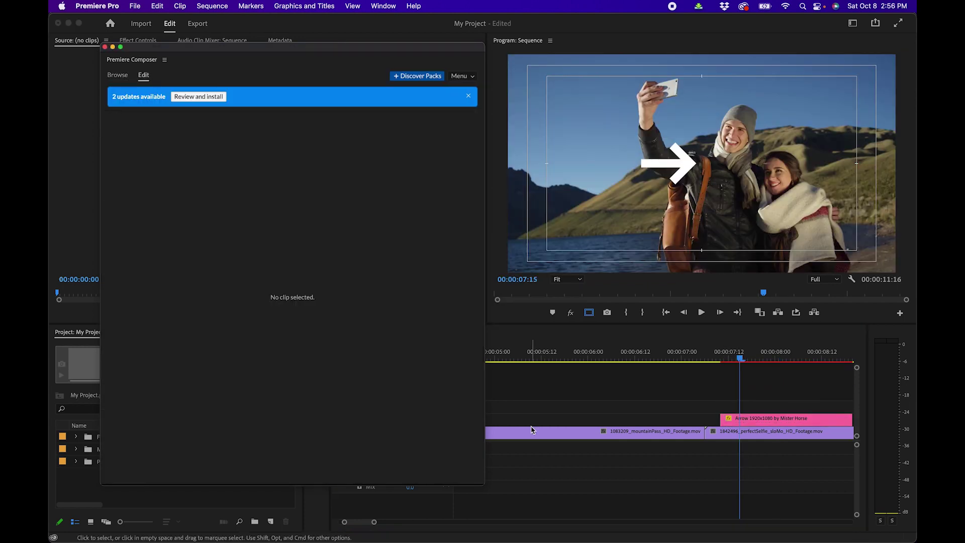
{"action": "left_click_drag", "start_coordinate": [335, 139], "coordinate": [197, 139]}
{"action": "left_click_drag", "start_coordinate": [293, 165], "coordinate": [318, 127]}
{"action": "left_click", "coordinate": [714, 358]}
{"action": "key", "text": "space"}
{"action": "key", "text": "space"}
Browse the Composer Sounds library, scrolling through presets such as Swoosh 01 - 01.
{"action": "left_click", "coordinate": [233, 230]}
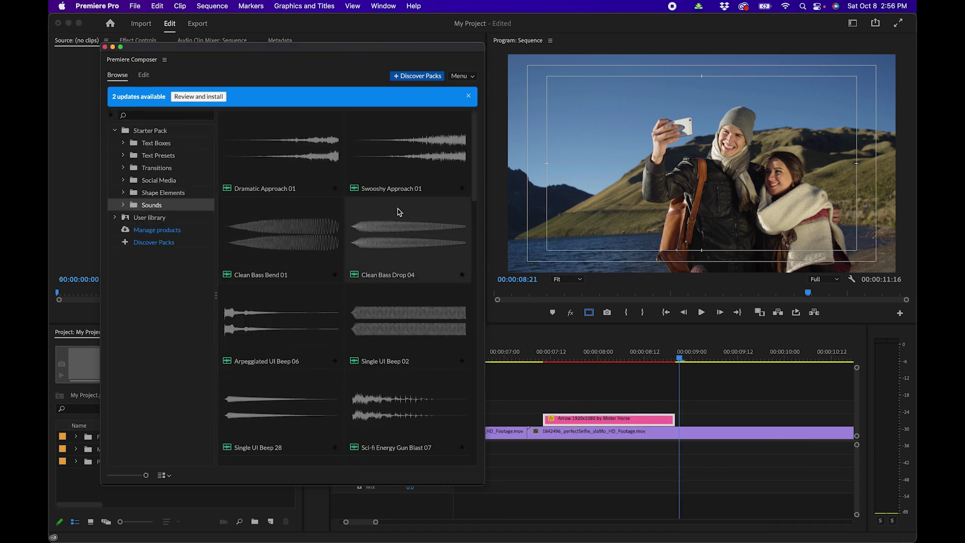
{"action": "scroll", "coordinate": [425, 268], "scroll_direction": "down", "scroll_amount": 10}
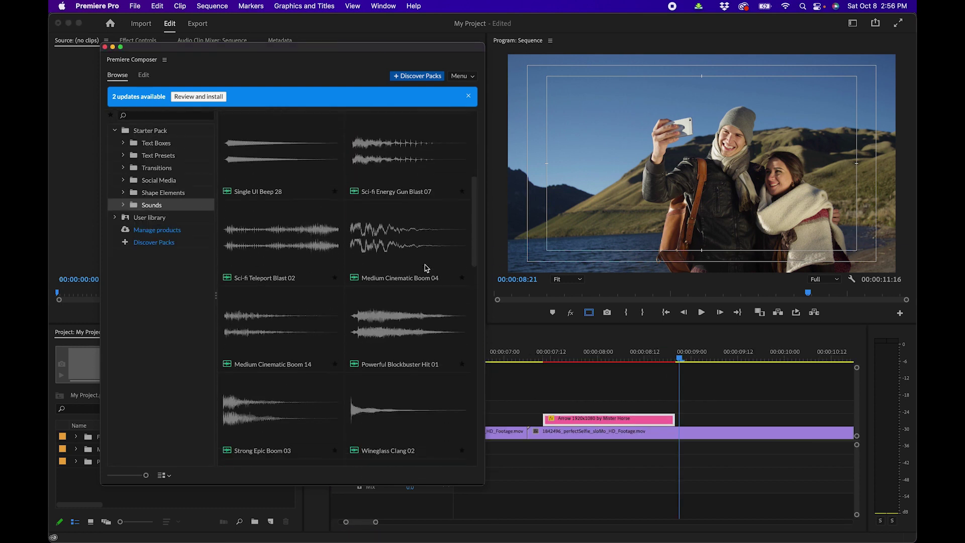
{"action": "scroll", "coordinate": [424, 268], "scroll_direction": "down", "scroll_amount": 6}
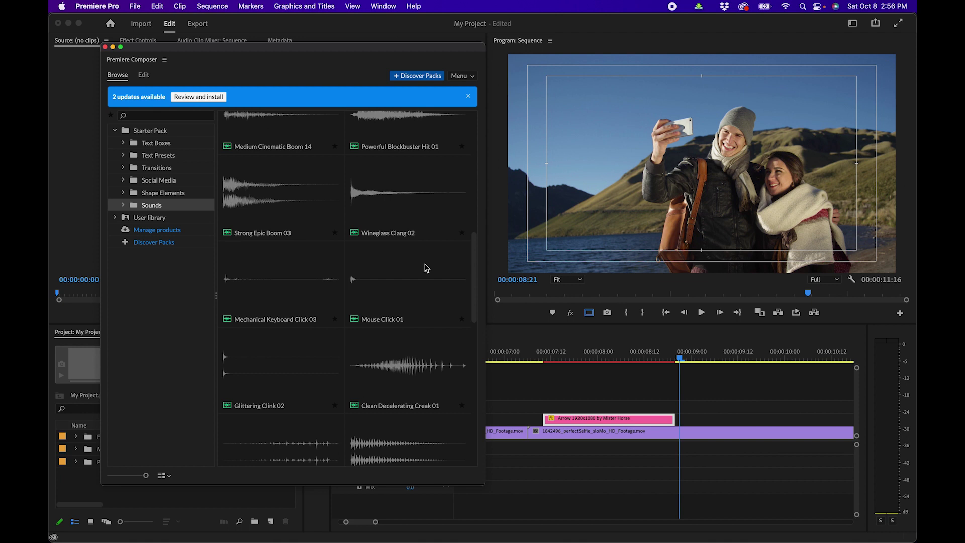
{"action": "scroll", "coordinate": [424, 268], "scroll_direction": "down", "scroll_amount": 8}
{"action": "scroll", "coordinate": [425, 268], "scroll_direction": "down", "scroll_amount": 5}
{"action": "scroll", "coordinate": [425, 268], "scroll_direction": "down", "scroll_amount": 5}
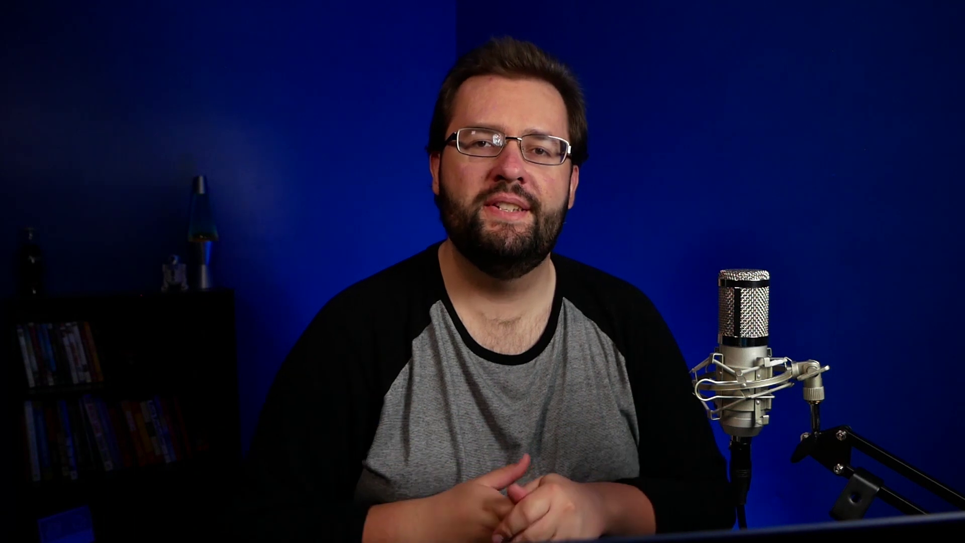